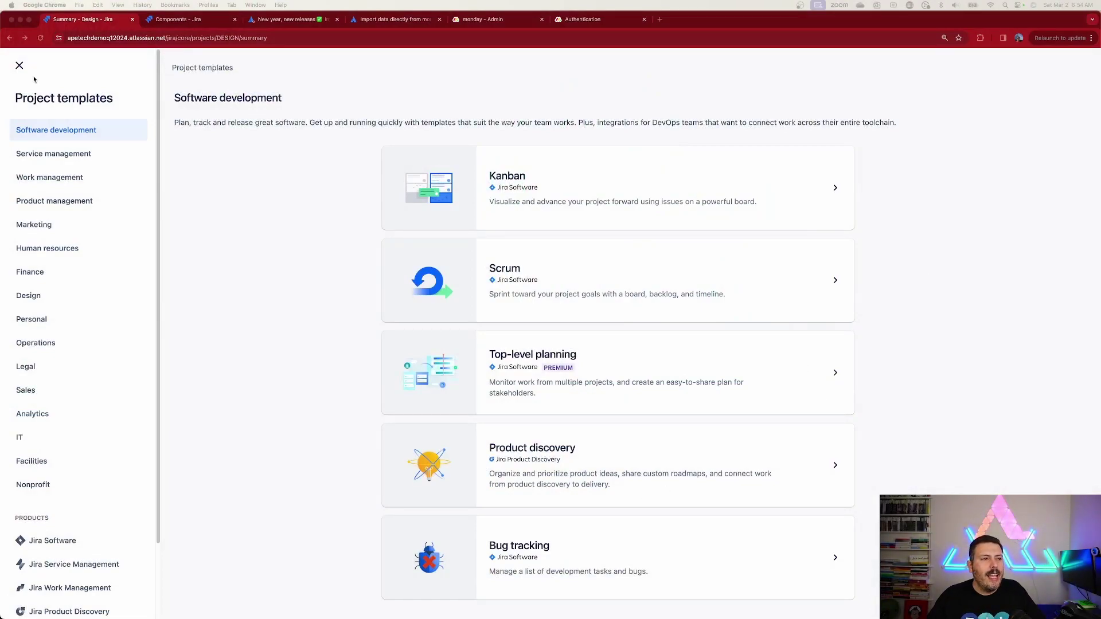
left_click(19, 65)
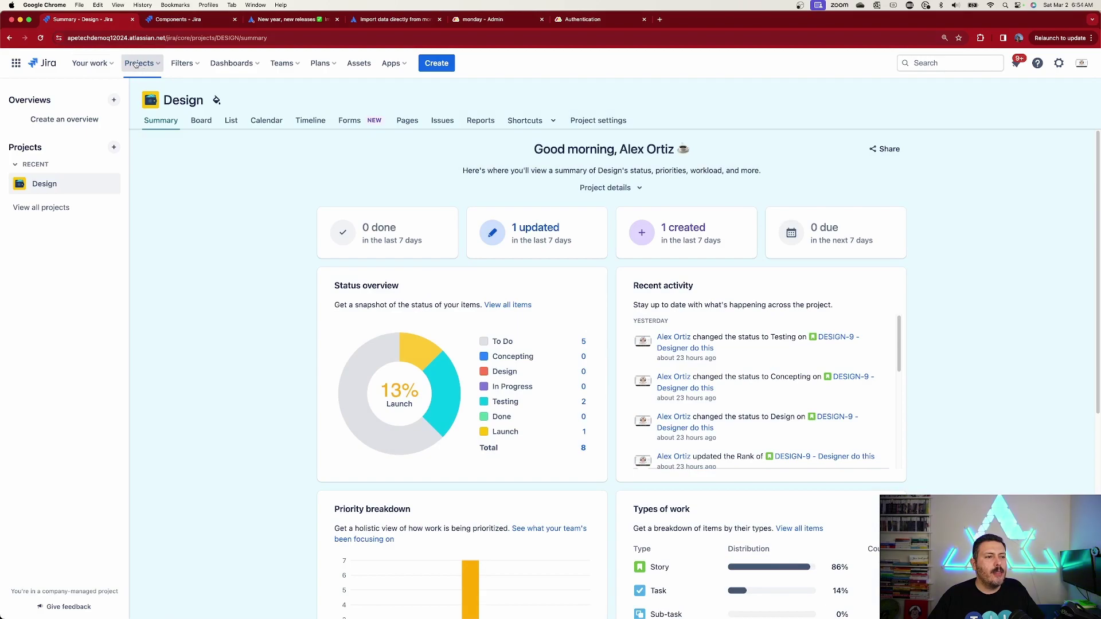
left_click(137, 63)
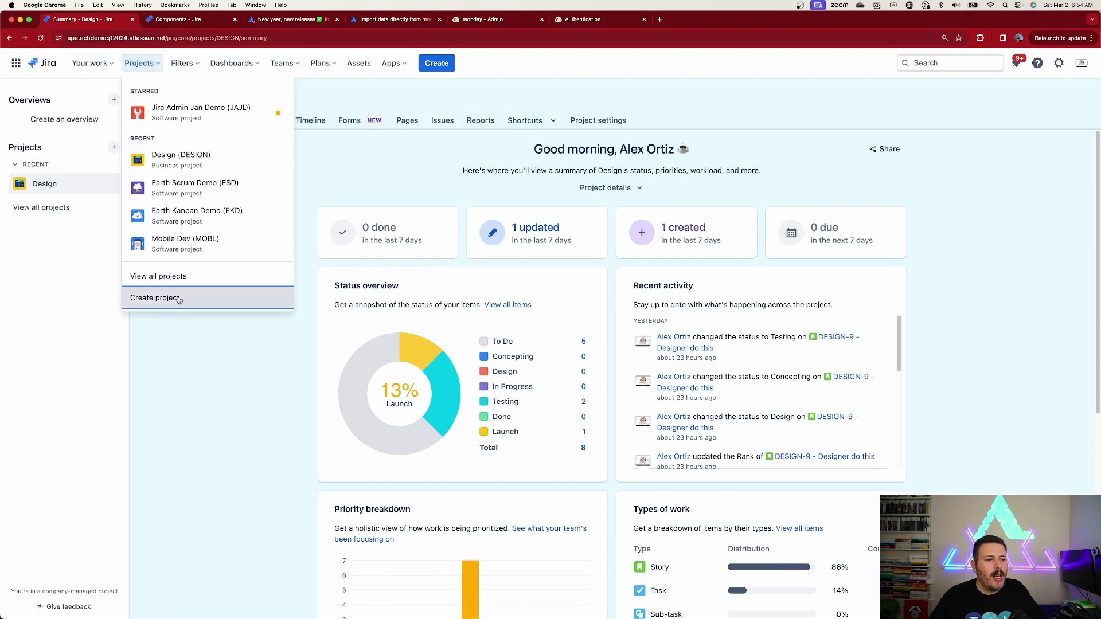
left_click(153, 297)
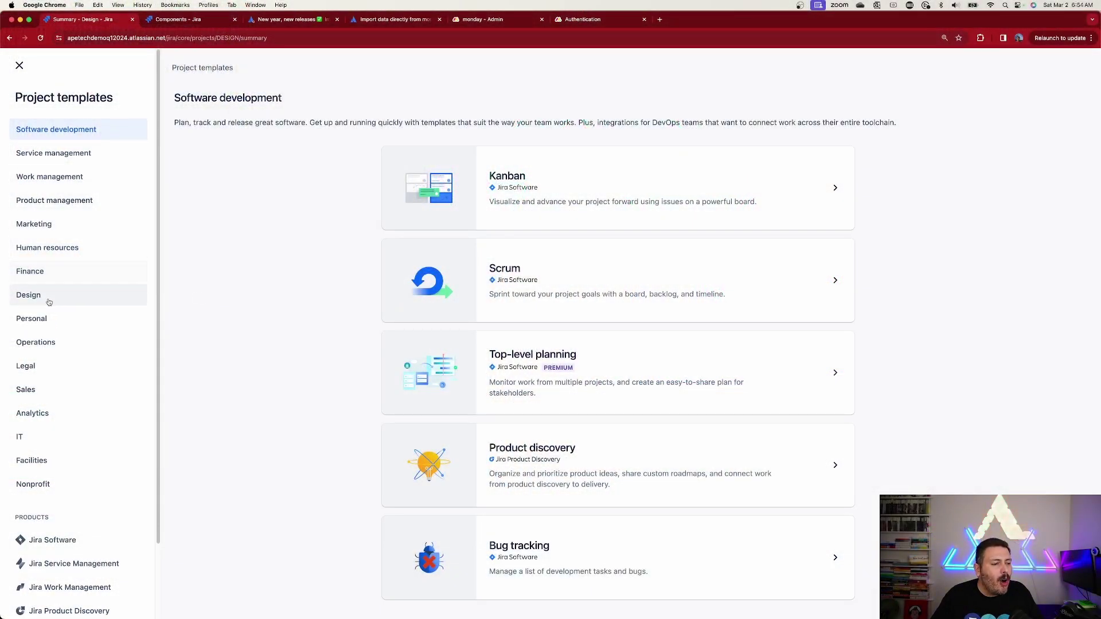
scroll(53, 453, "down", 3)
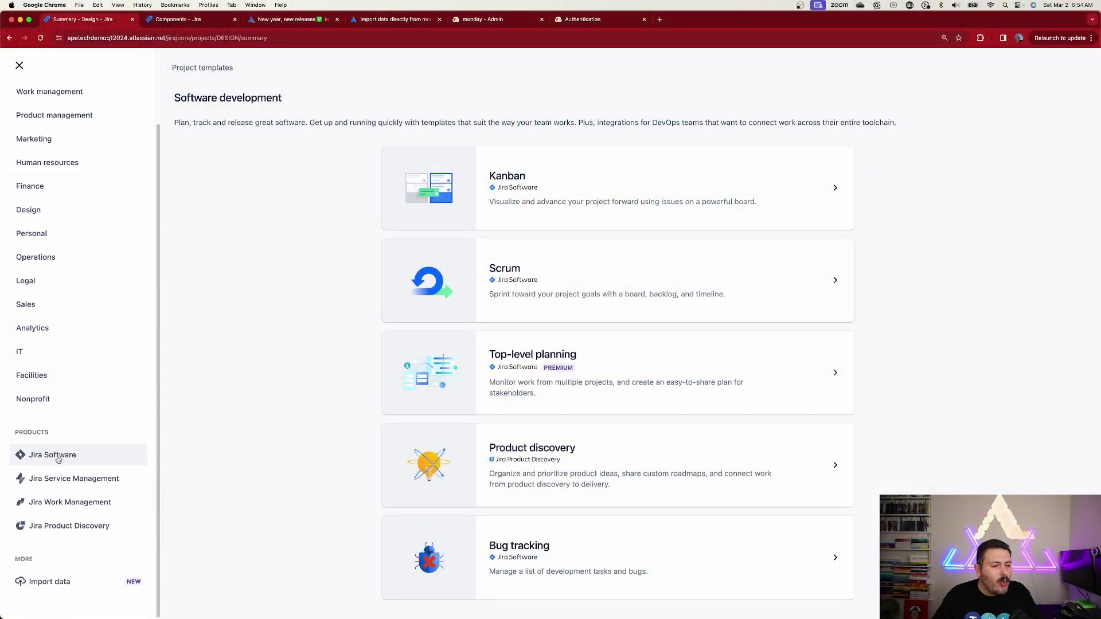
Choose Import data in the sidebar instead of starting from a template
left_click(53, 584)
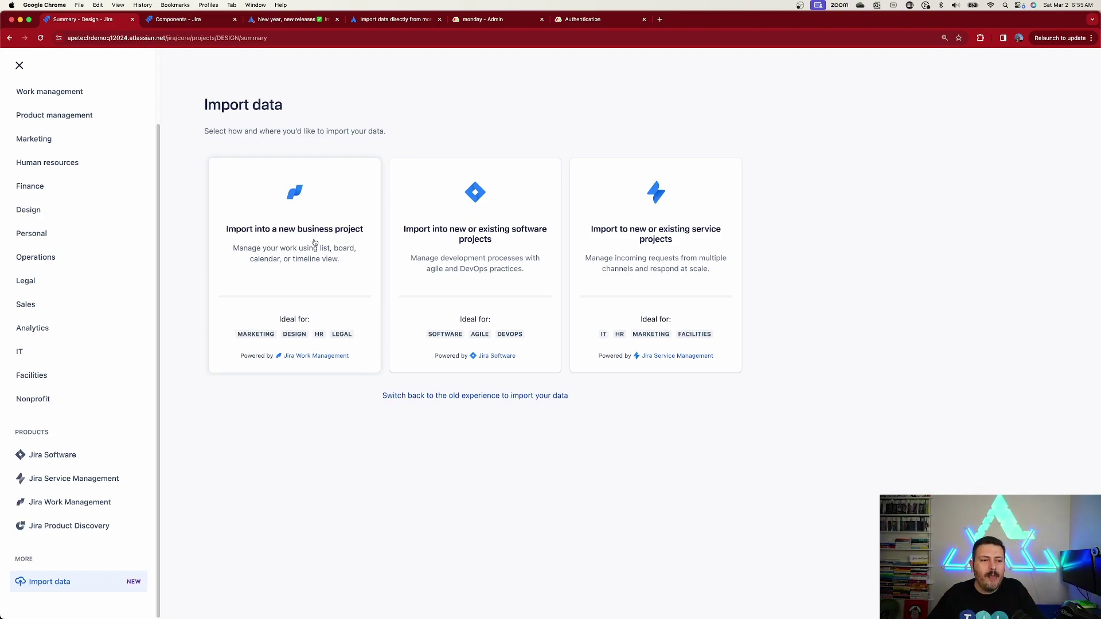
left_click(302, 220)
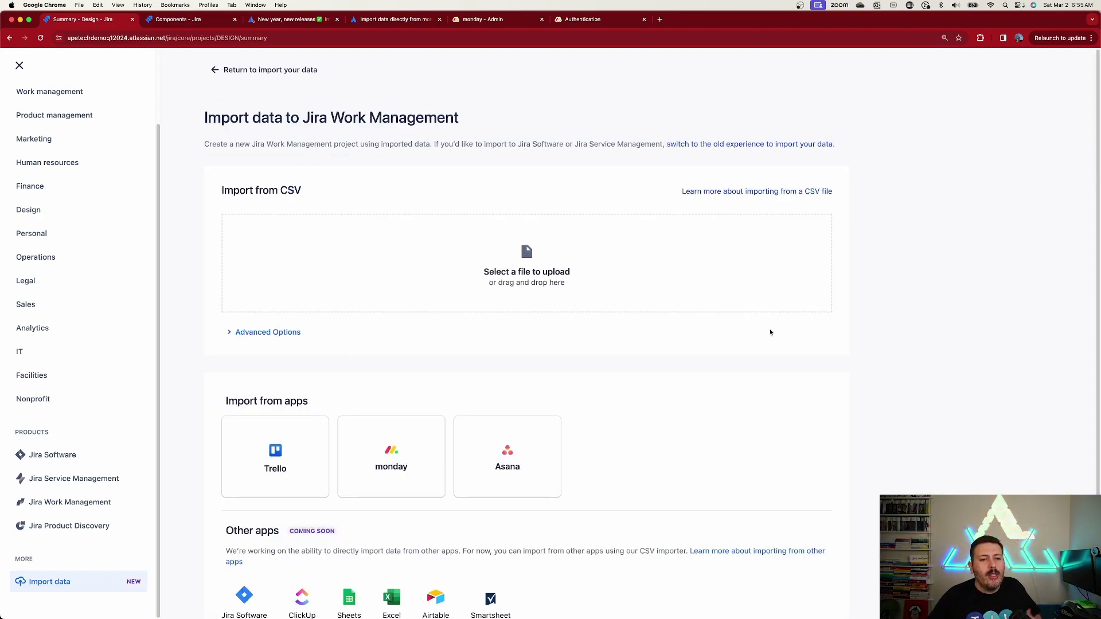
scroll(939, 285, "down", 2)
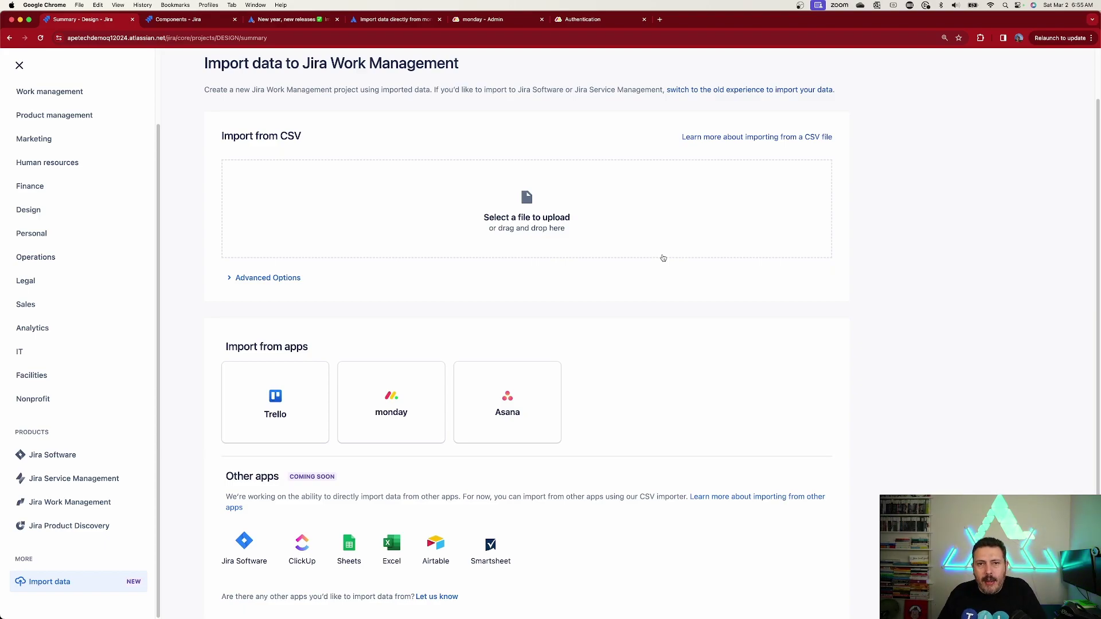
scroll(561, 253, "down", 1)
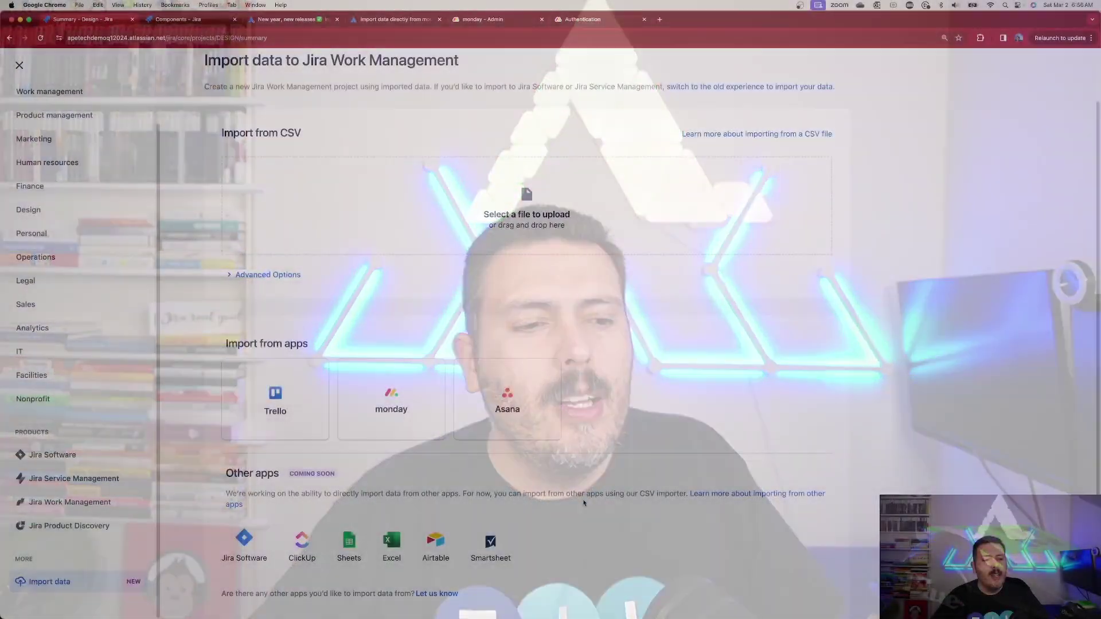
Start the monday import, review monday's API token page and help article, then return to Jira
left_click(372, 390)
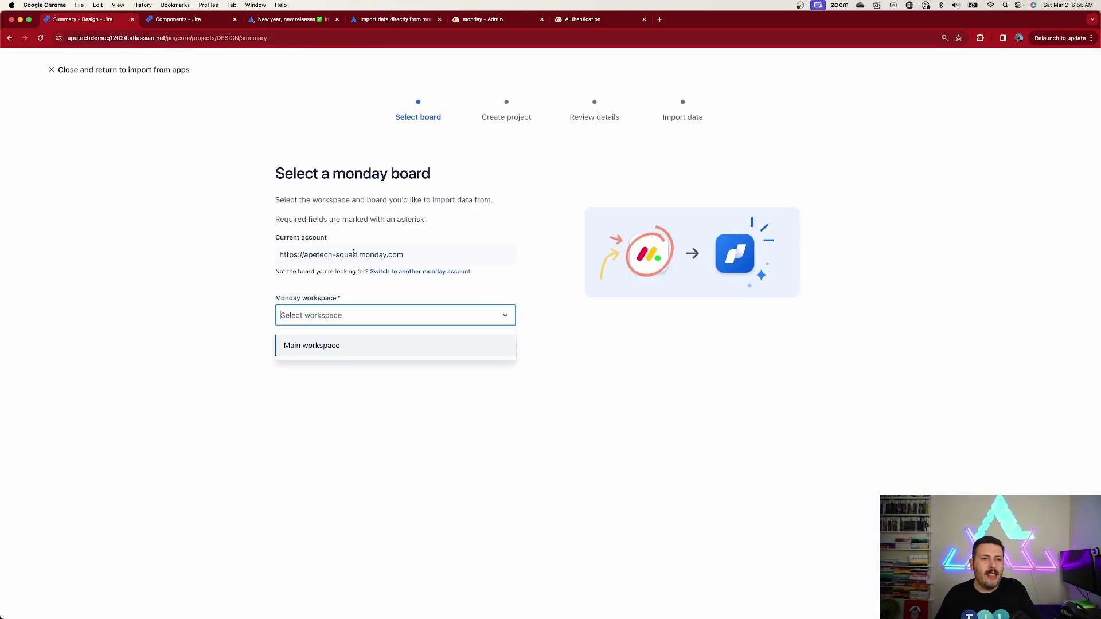
left_click(498, 21)
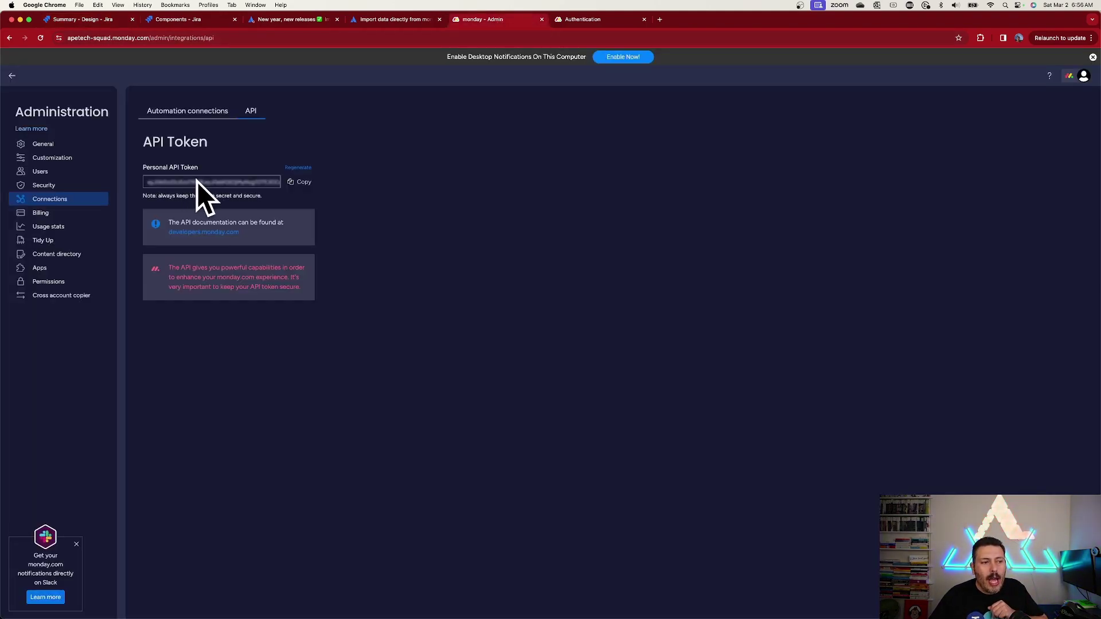
left_click(363, 20)
scroll(329, 261, "up", 10)
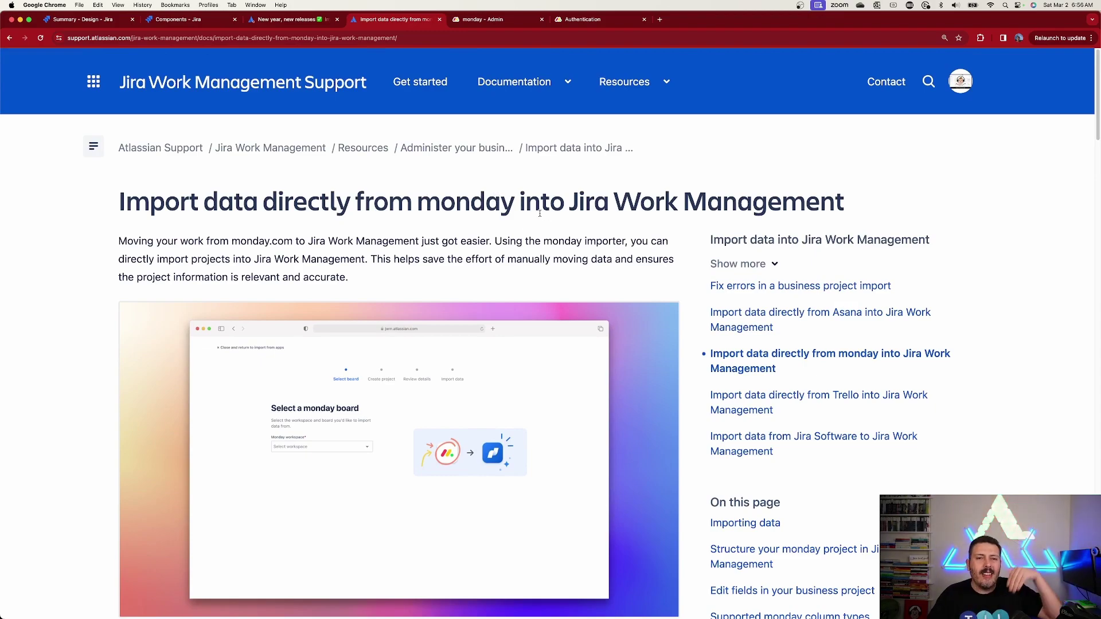
left_click(502, 22)
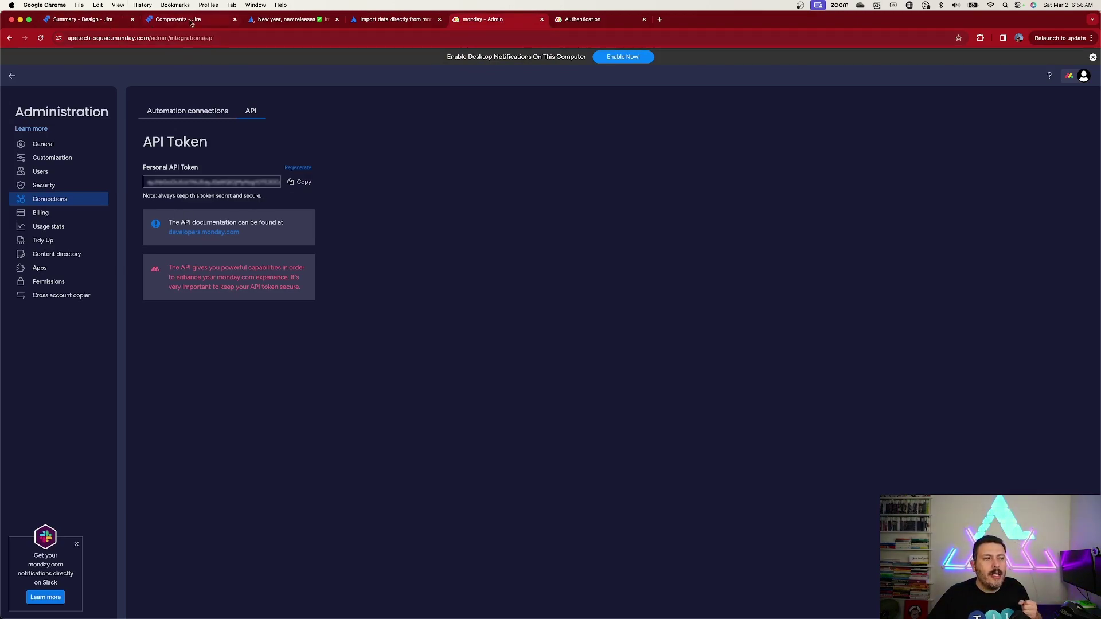
left_click(99, 21)
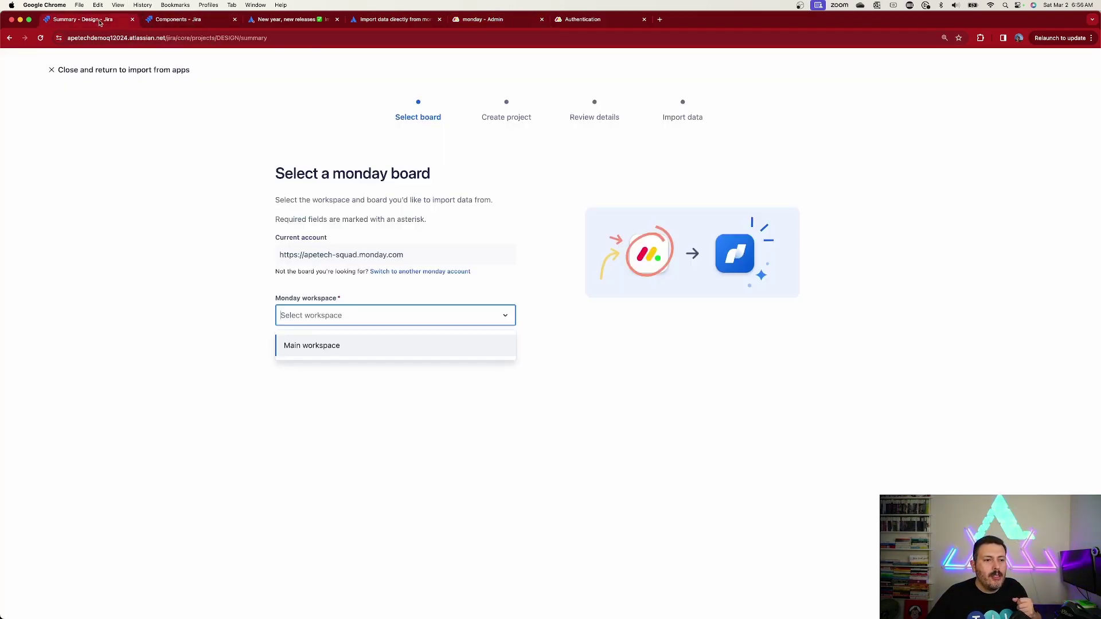
Pick the Jira Demo board from Main workspace and confirm project Jira Demo with key JD
left_click(320, 345)
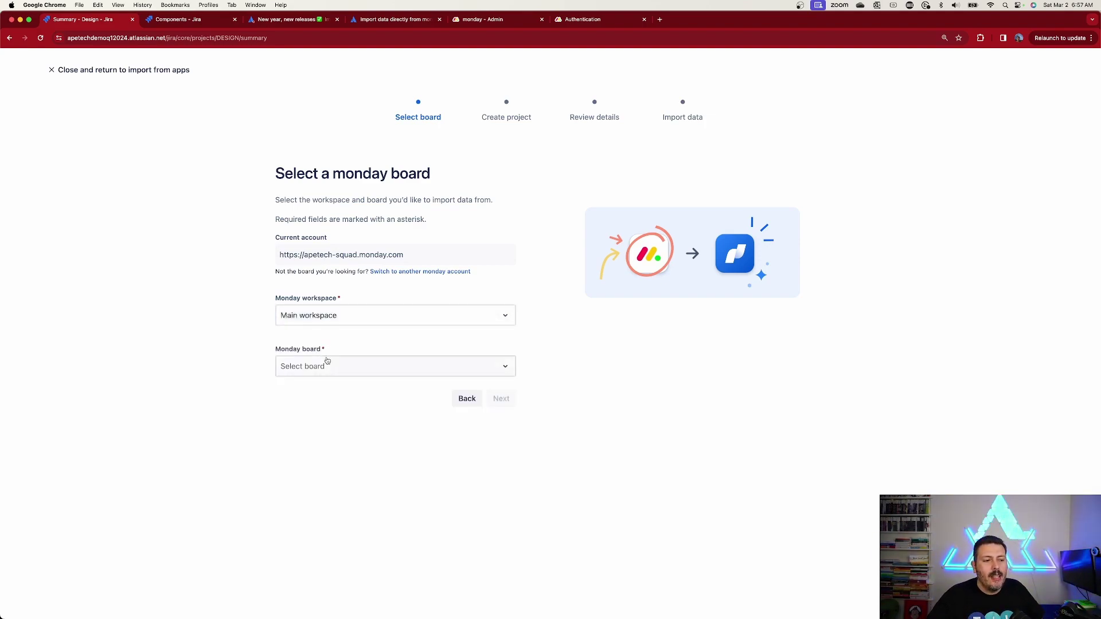
left_click(327, 365)
left_click(334, 394)
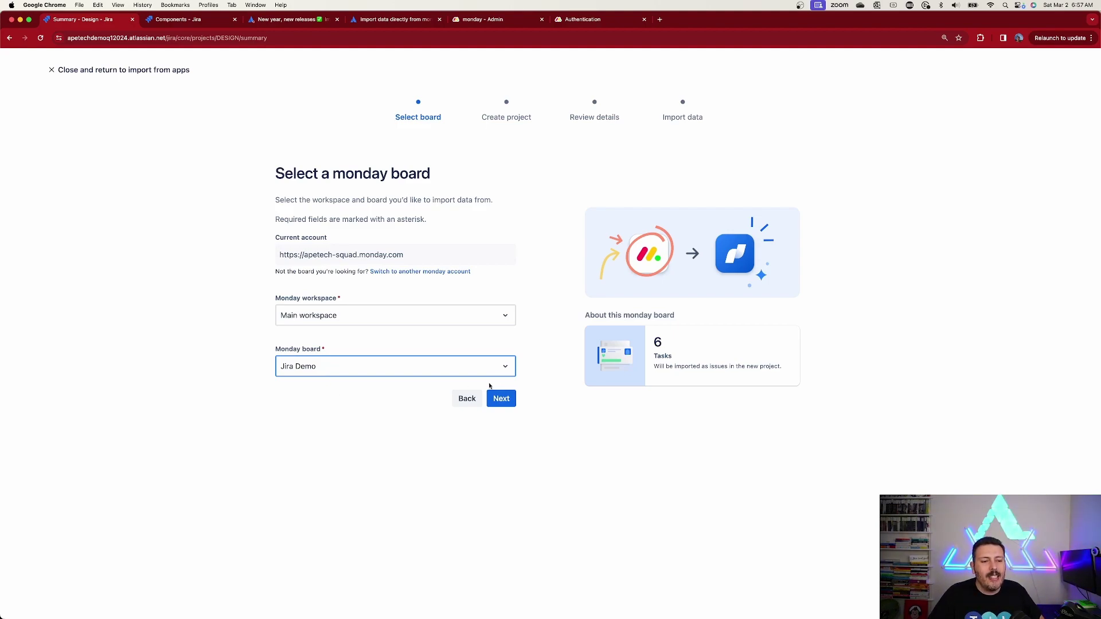
left_click(500, 398)
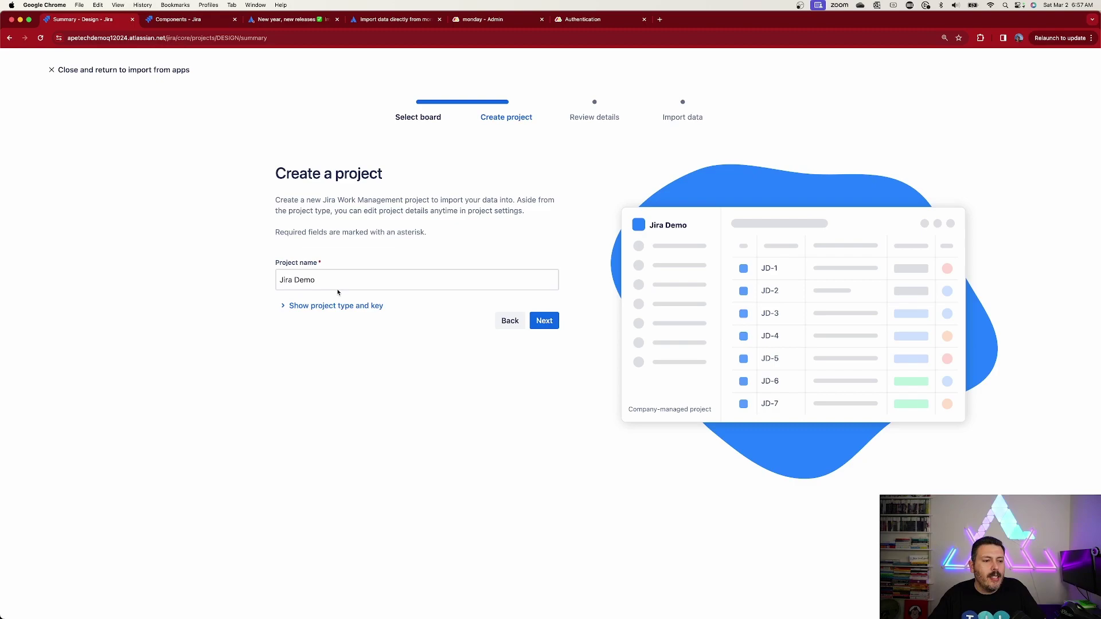
left_click(285, 305)
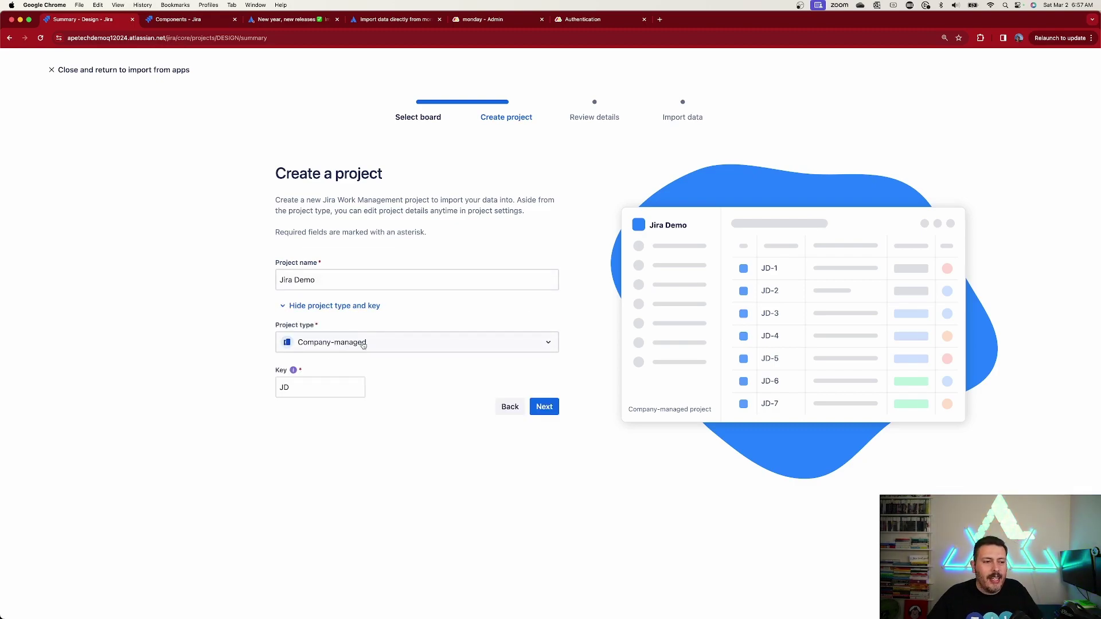
left_click(548, 407)
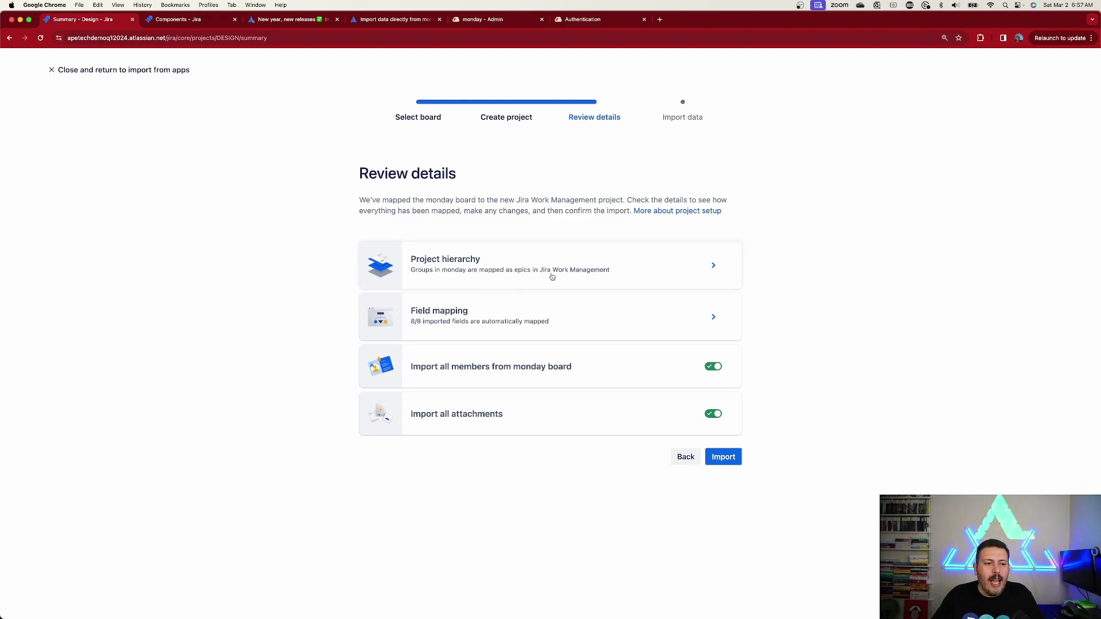
left_click(612, 273)
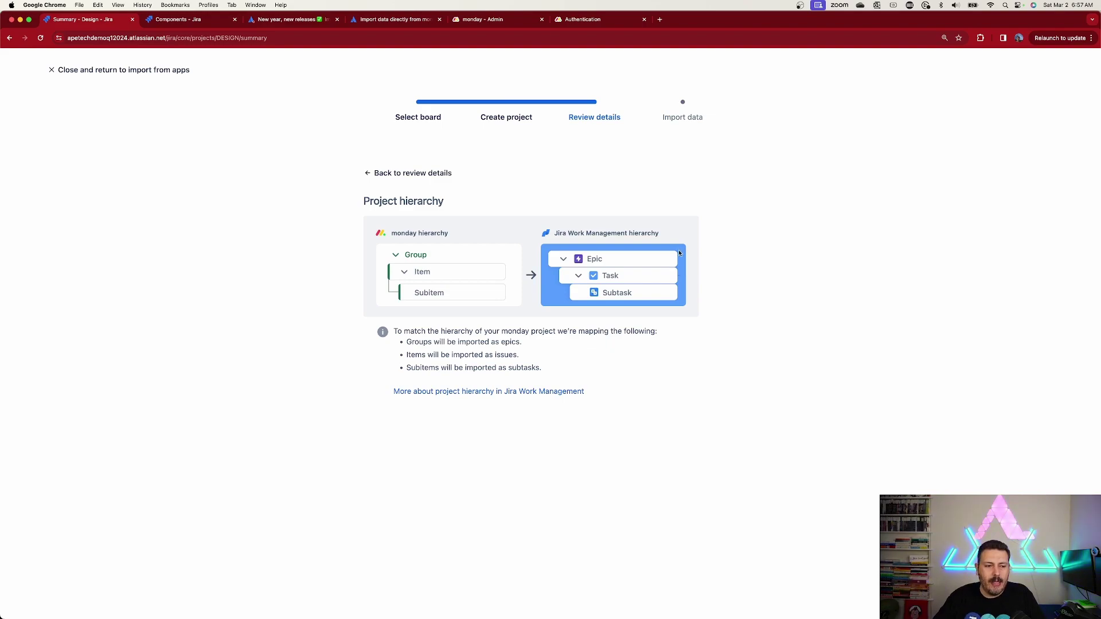
left_click(383, 173)
left_click(561, 318)
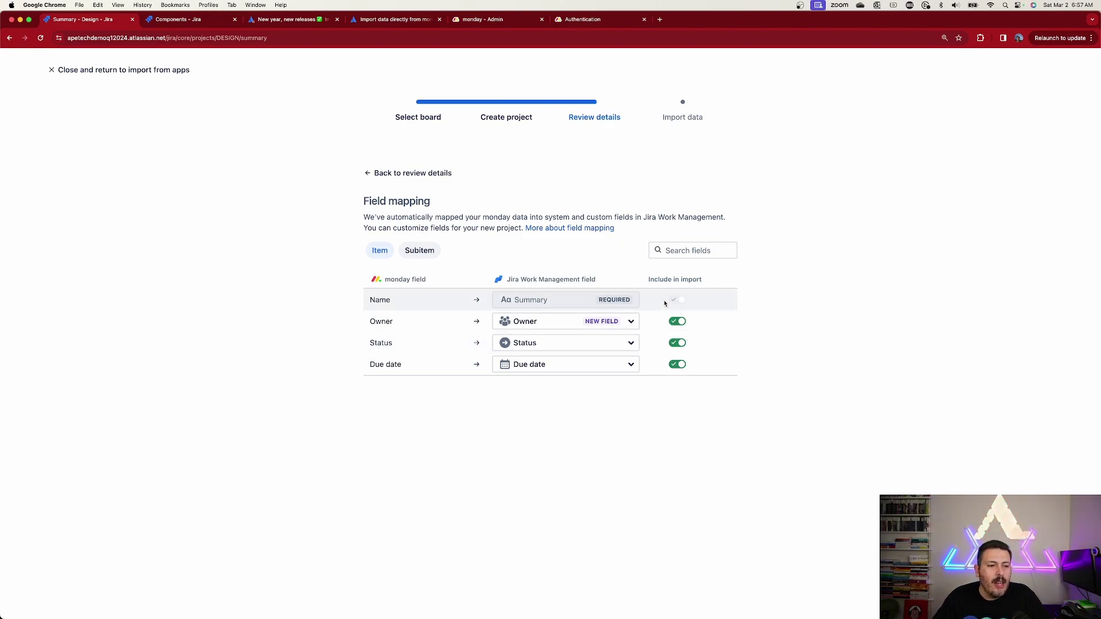
mouse_move(632, 310)
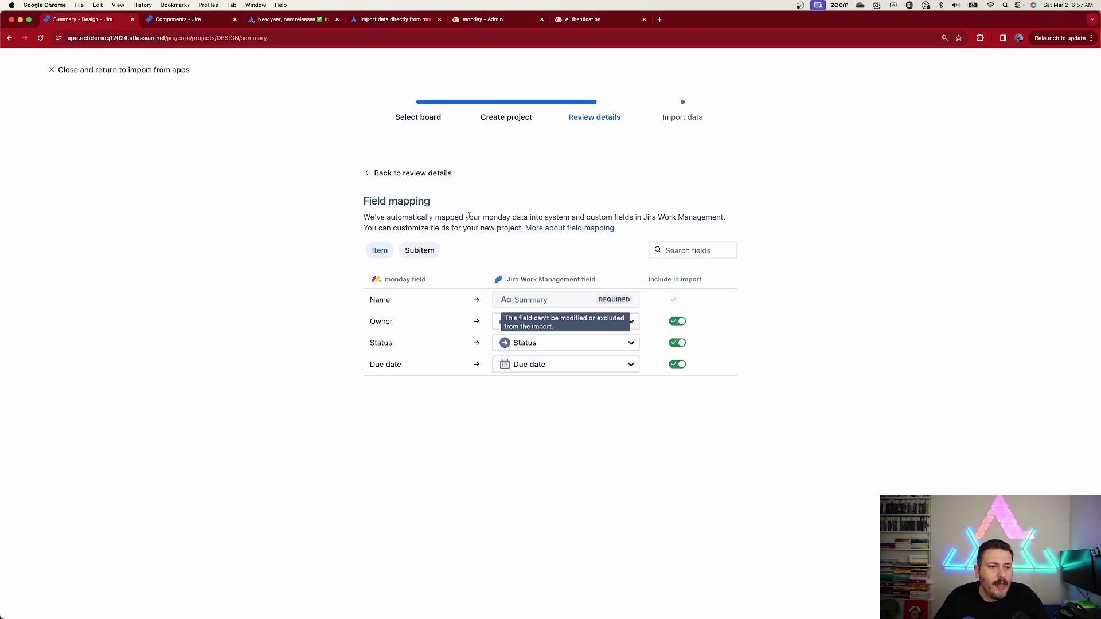
left_click(419, 254)
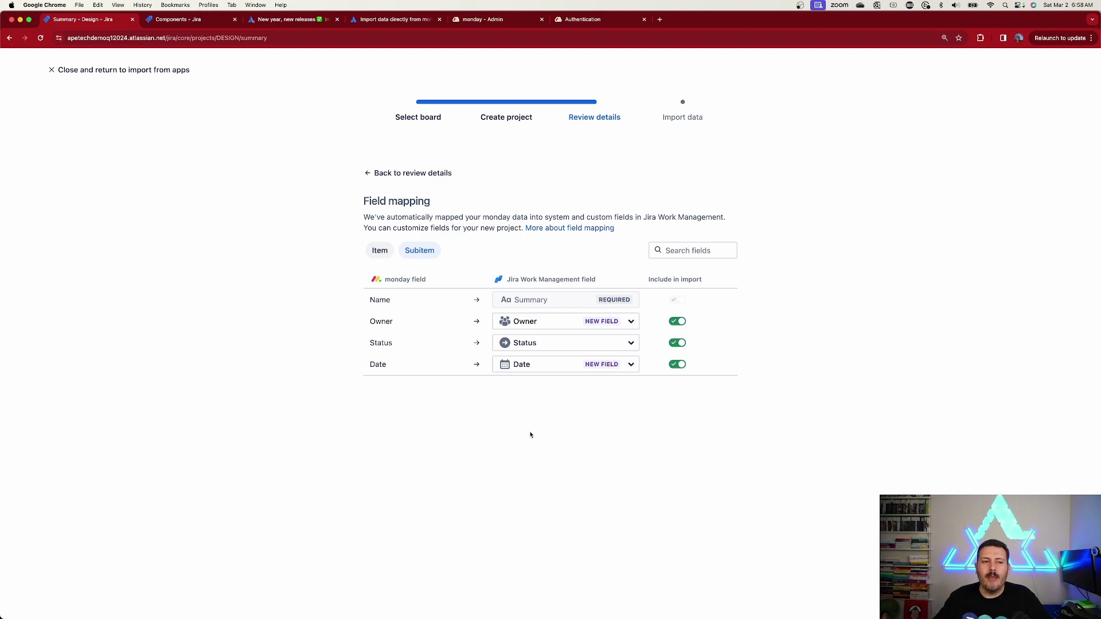
left_click(371, 175)
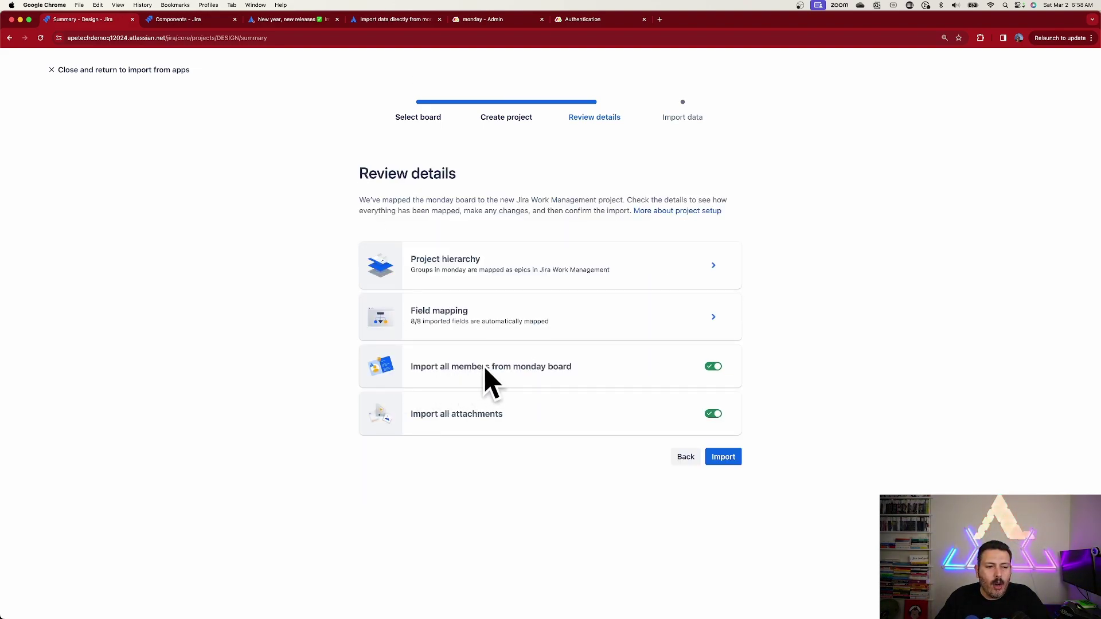
Keep 'Import all members' switched on and import the Jira Demo board
left_click(710, 368)
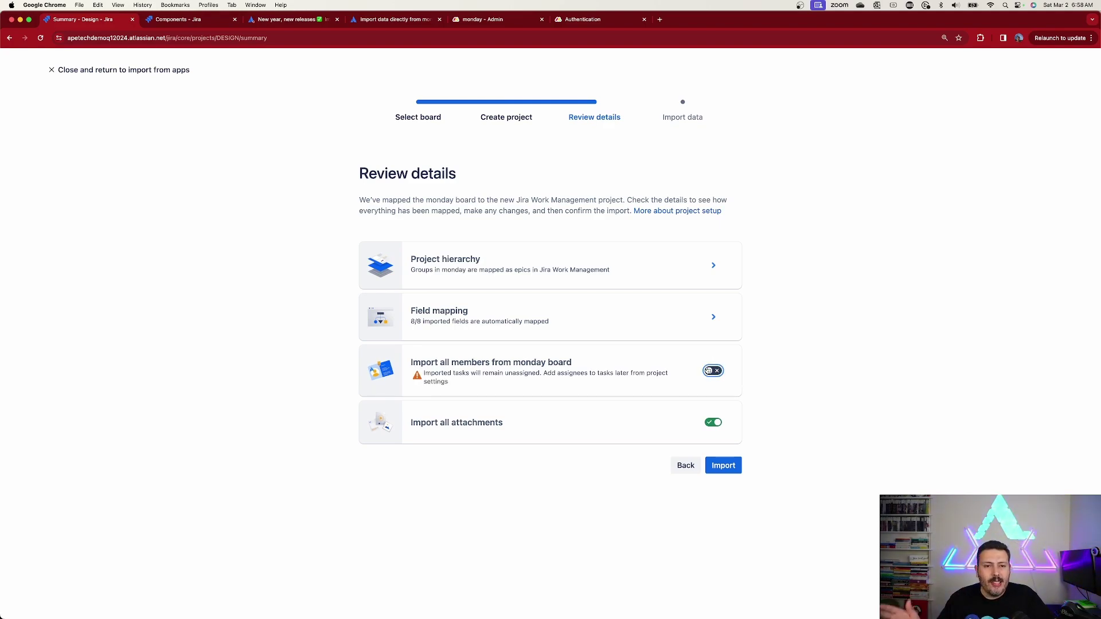
left_click(710, 371)
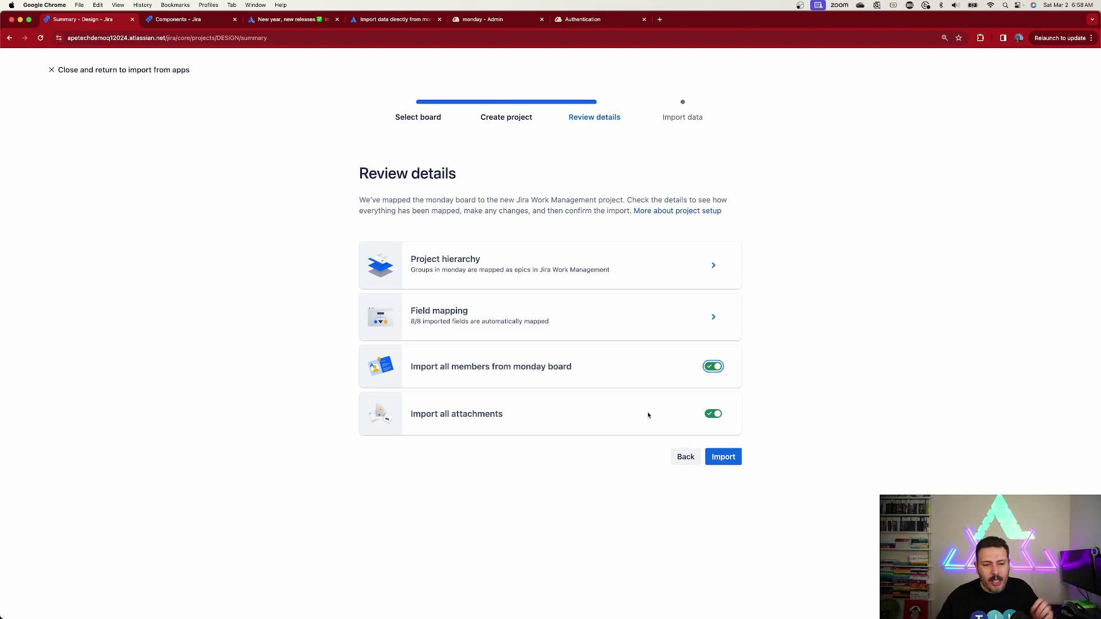
left_click(719, 453)
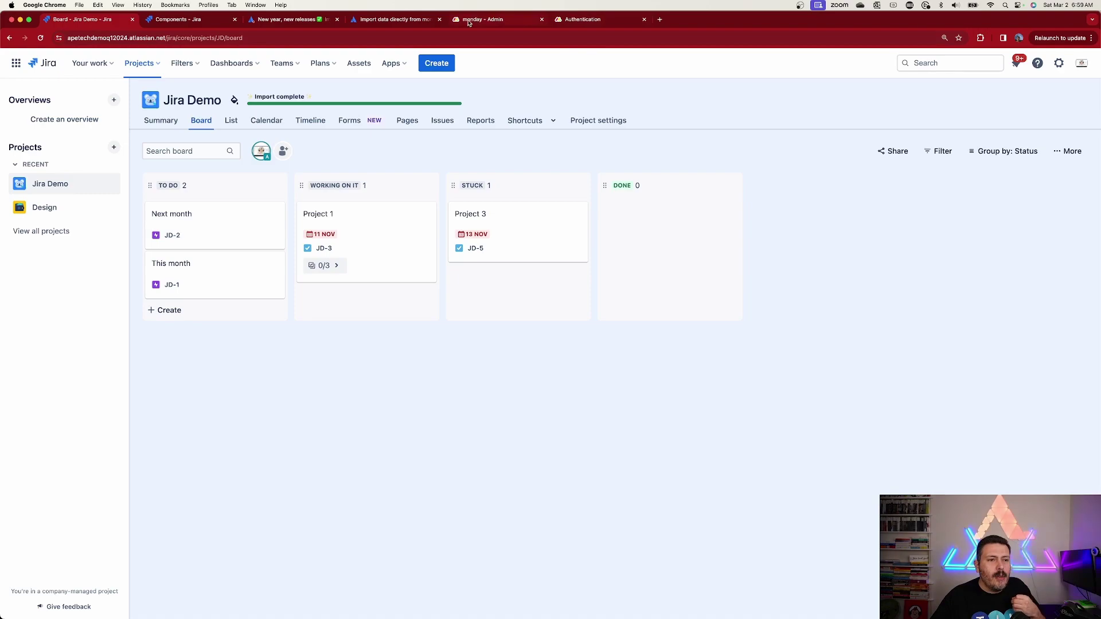
left_click(486, 21)
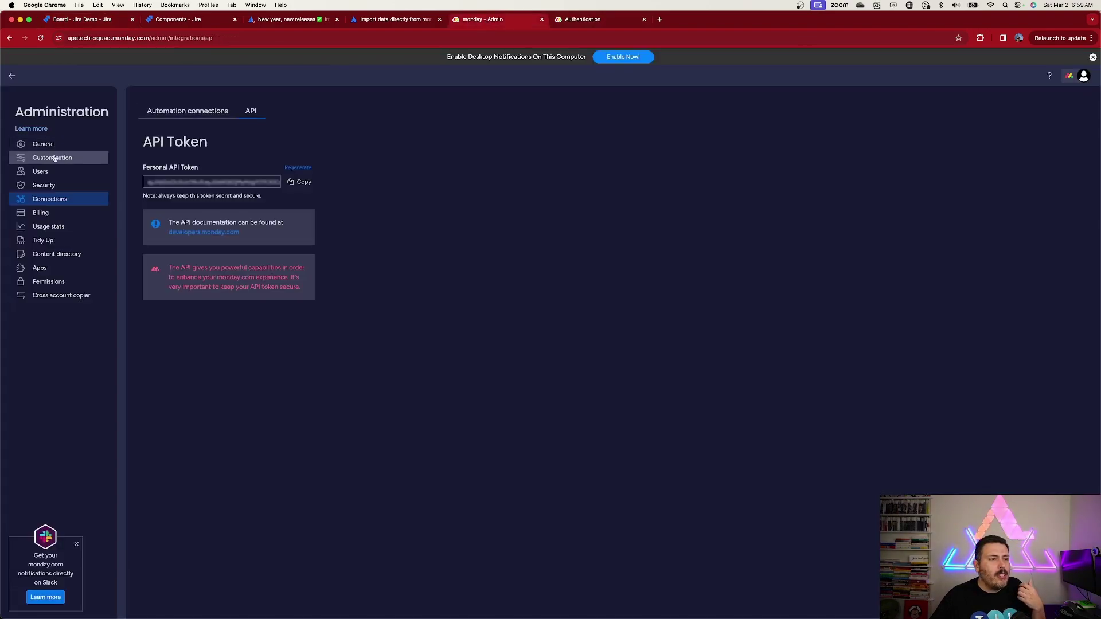
left_click(12, 76)
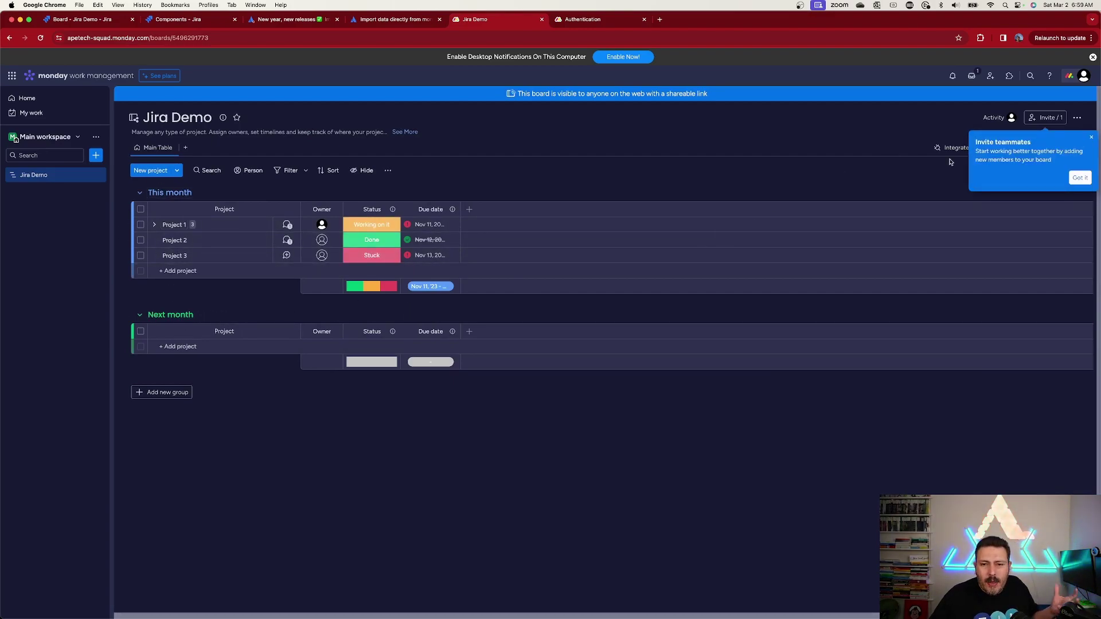
left_click(1092, 138)
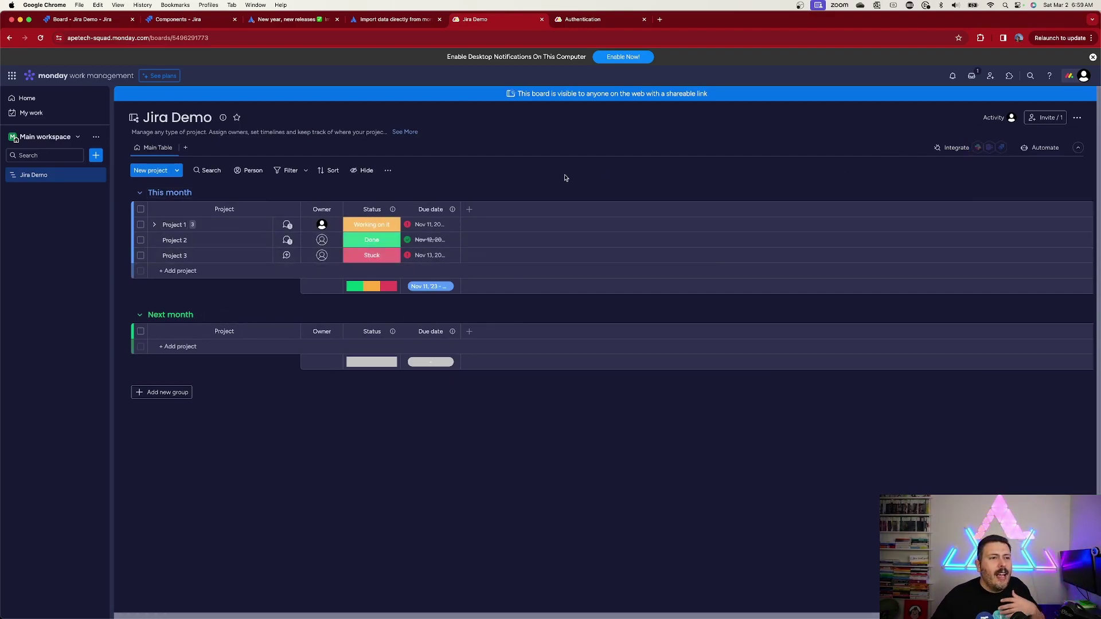
left_click(86, 19)
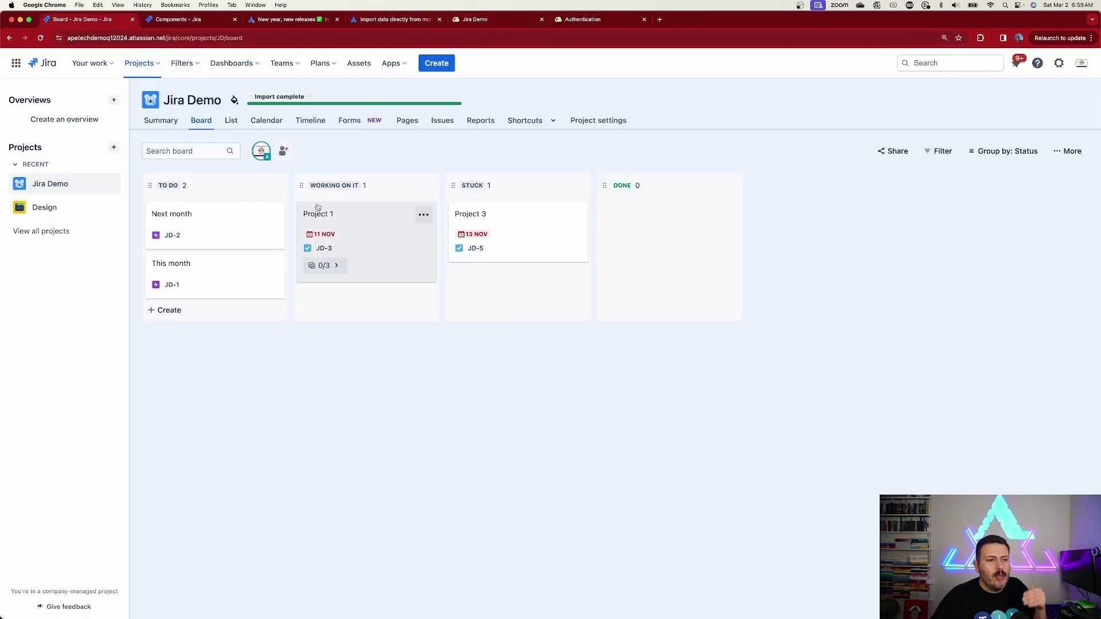